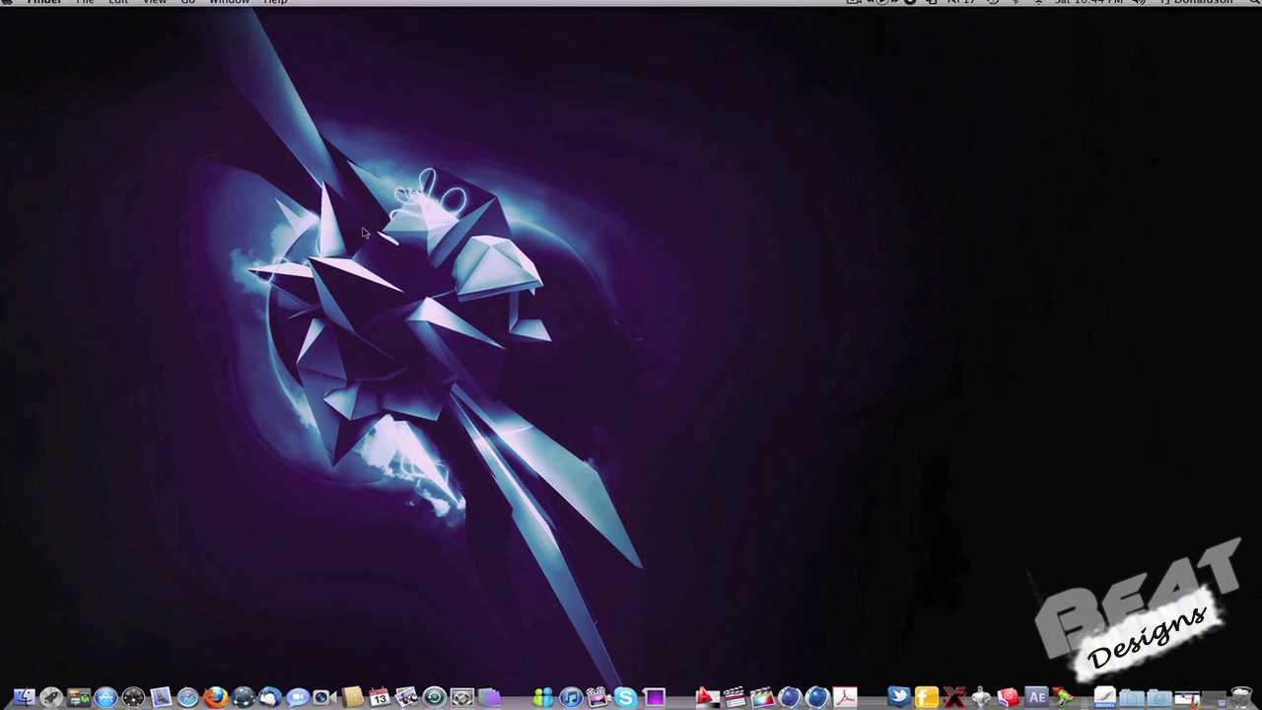
Import COD4 double headshot.mp4 from The Ziic Clips folder with File > Import > Multiple Files
{"action": "left_click", "coordinate": [1036, 697]}
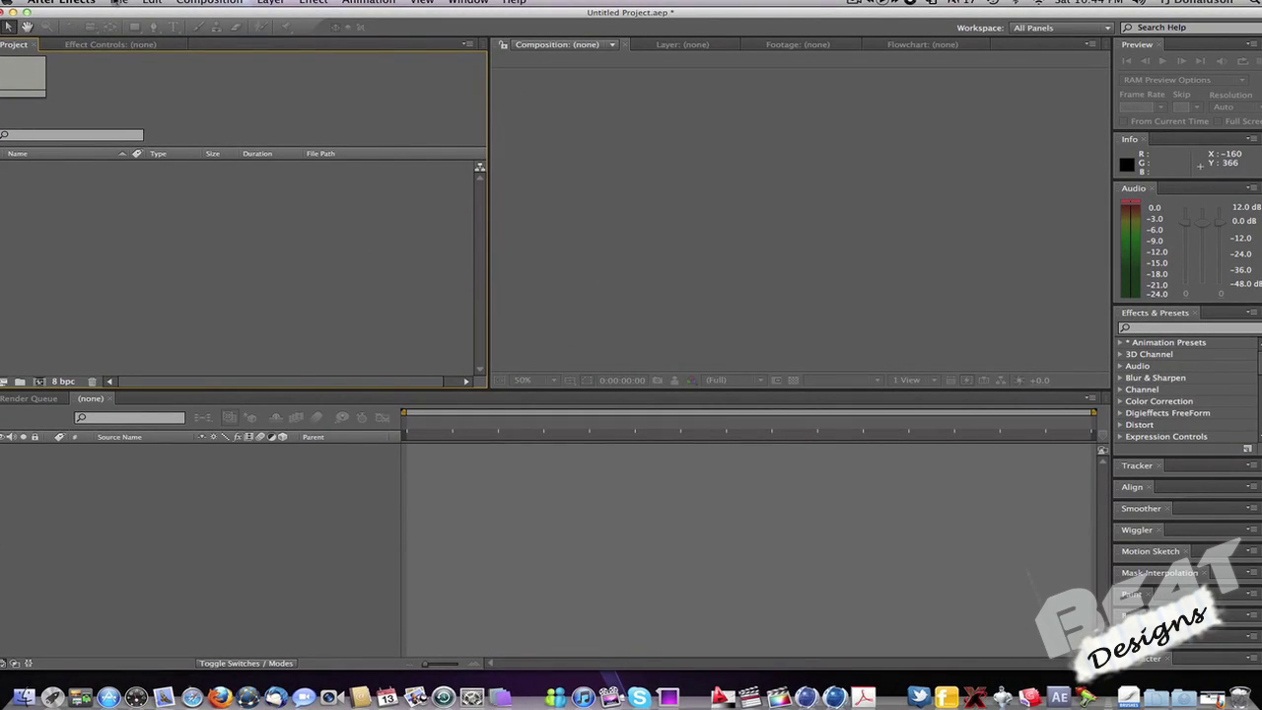
{"action": "left_click", "coordinate": [117, 3]}
{"action": "mouse_move", "coordinate": [177, 203]}
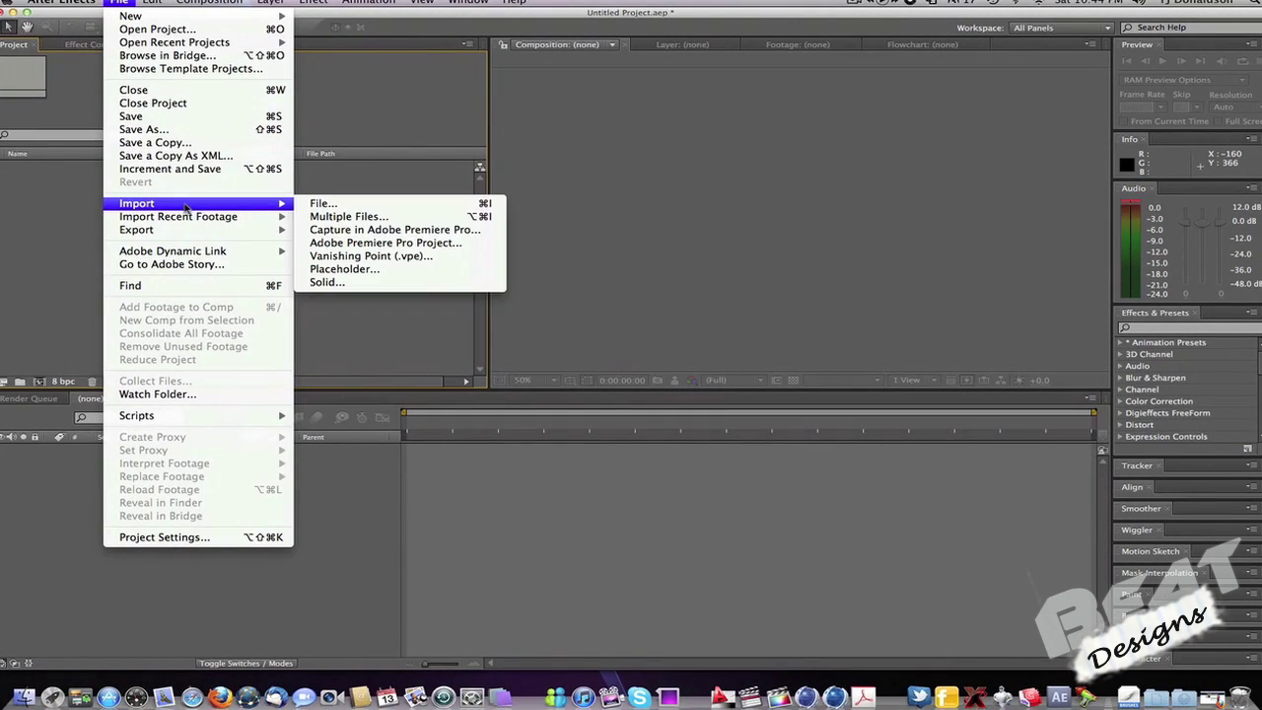
{"action": "left_click", "coordinate": [366, 215]}
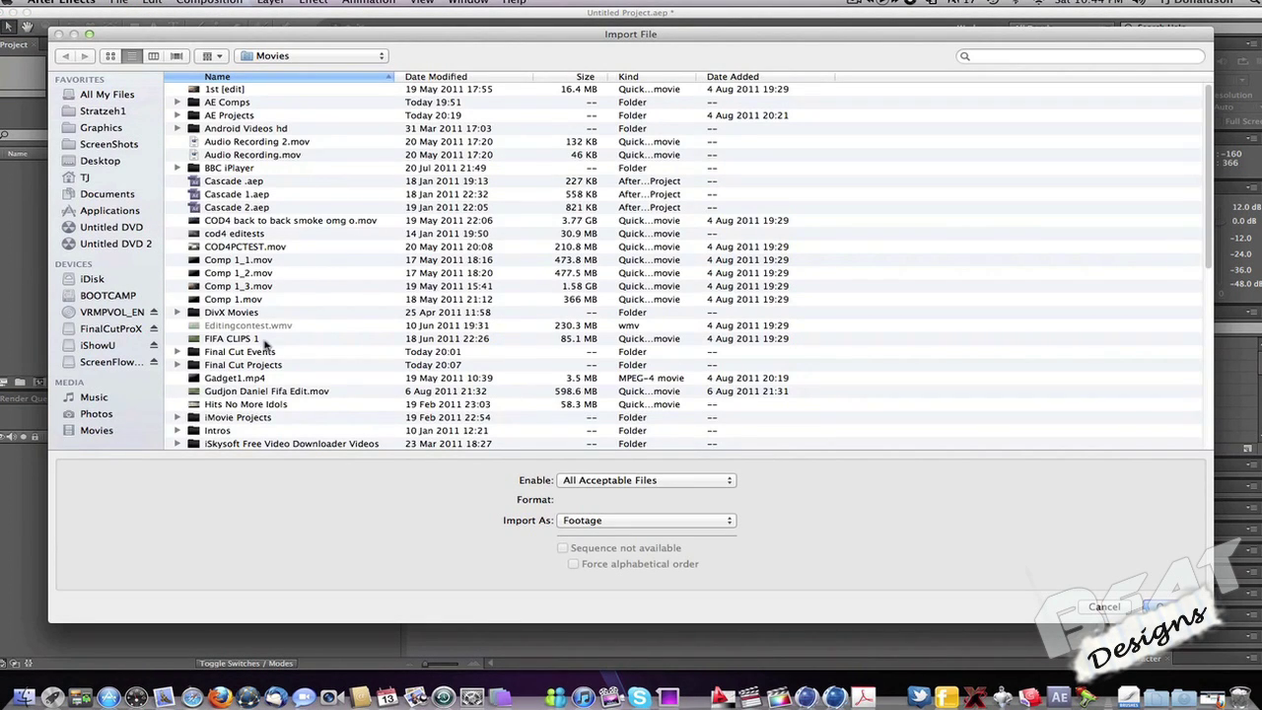
{"action": "scroll", "coordinate": [262, 281], "scroll_direction": "down", "scroll_amount": 5}
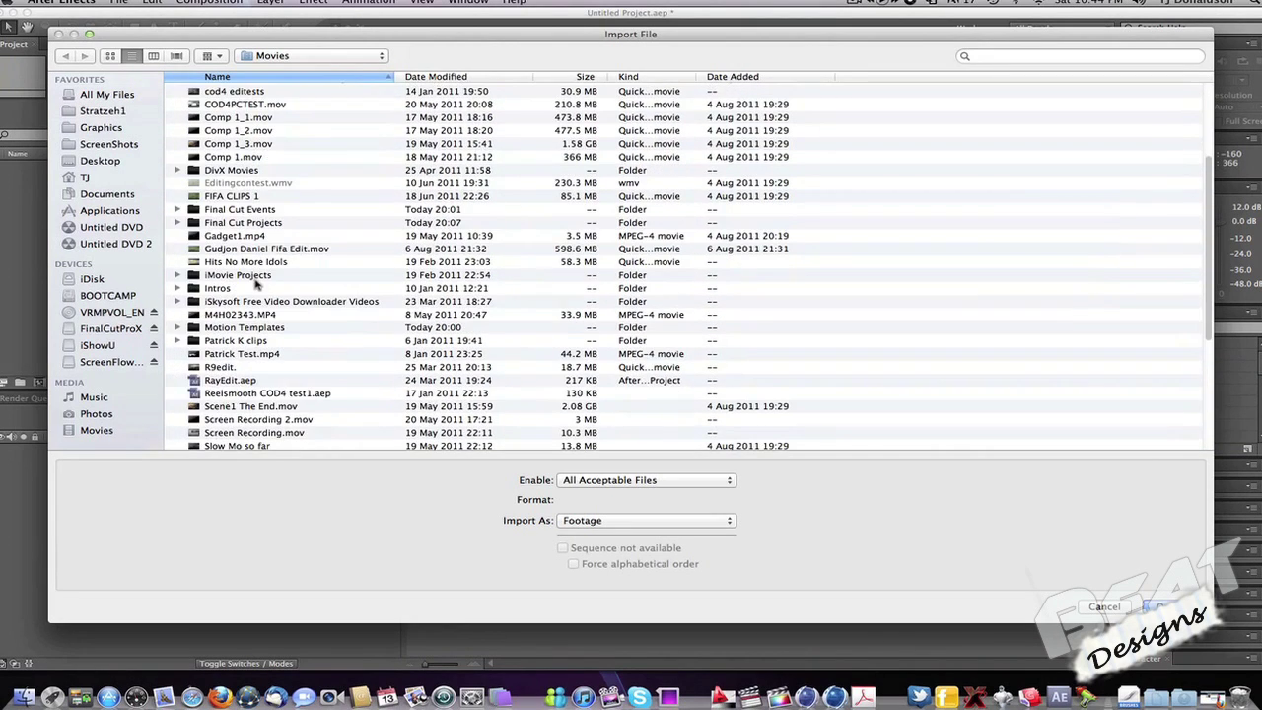
{"action": "scroll", "coordinate": [256, 284], "scroll_direction": "down", "scroll_amount": 8}
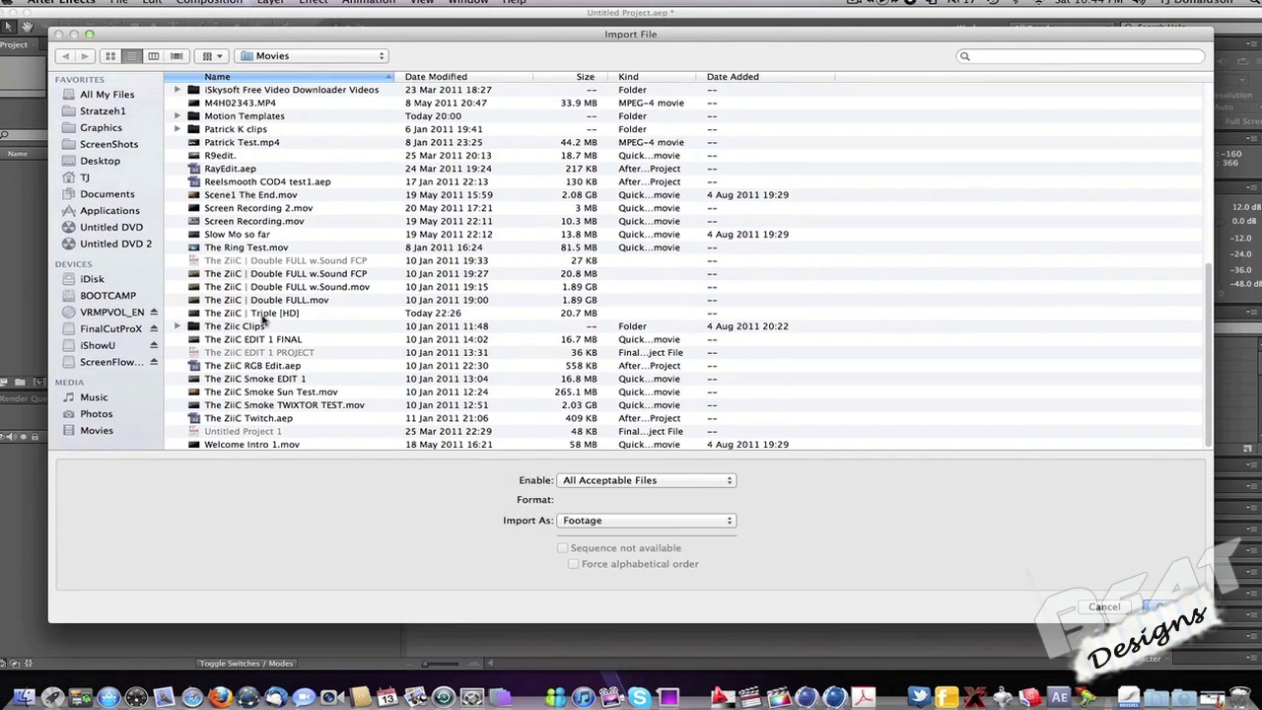
{"action": "double_click", "coordinate": [237, 328]}
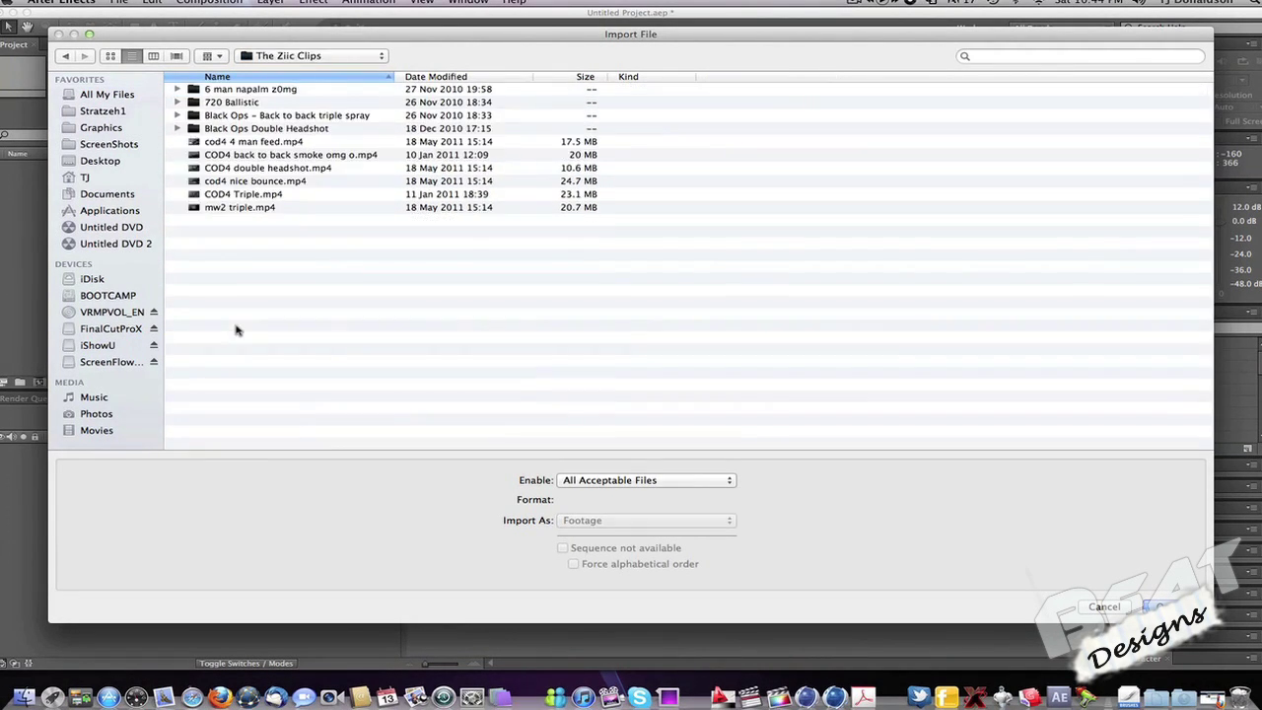
{"action": "double_click", "coordinate": [266, 168]}
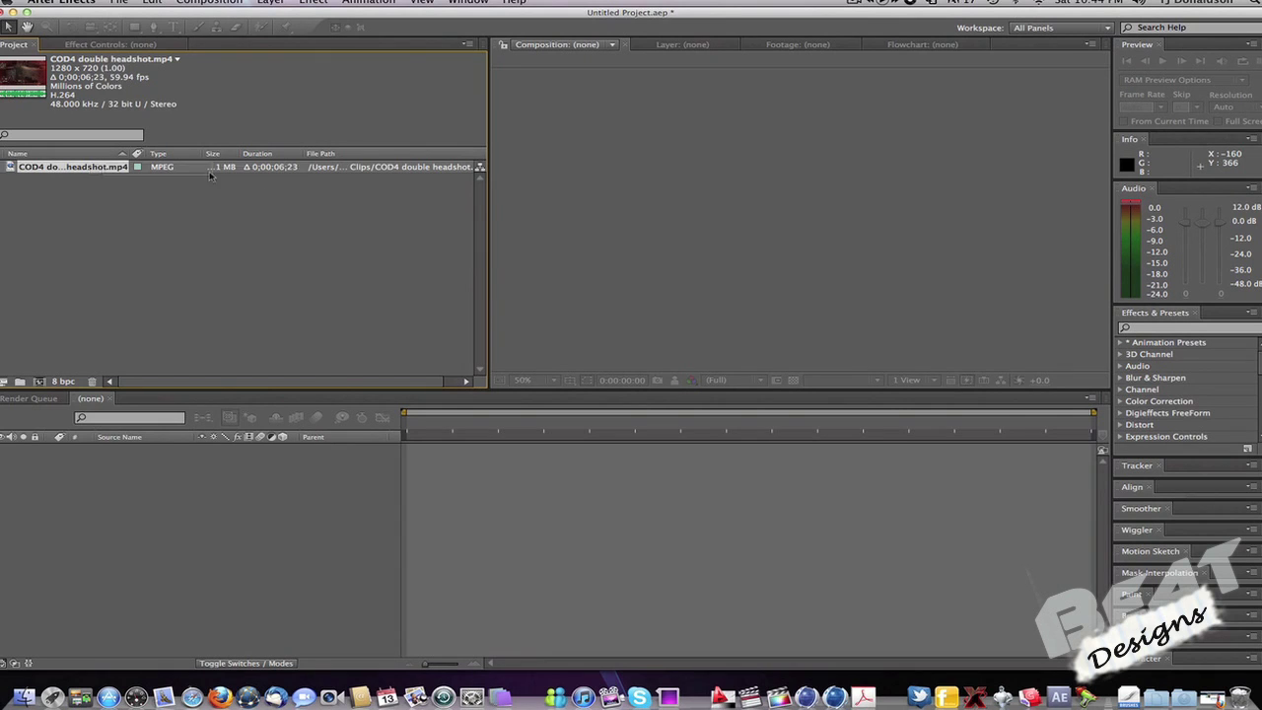
Drag the imported clip into the Composition viewer to make a COD4 double headshot comp, then scrub forward
{"action": "left_click_drag", "start_coordinate": [210, 175], "coordinate": [766, 210]}
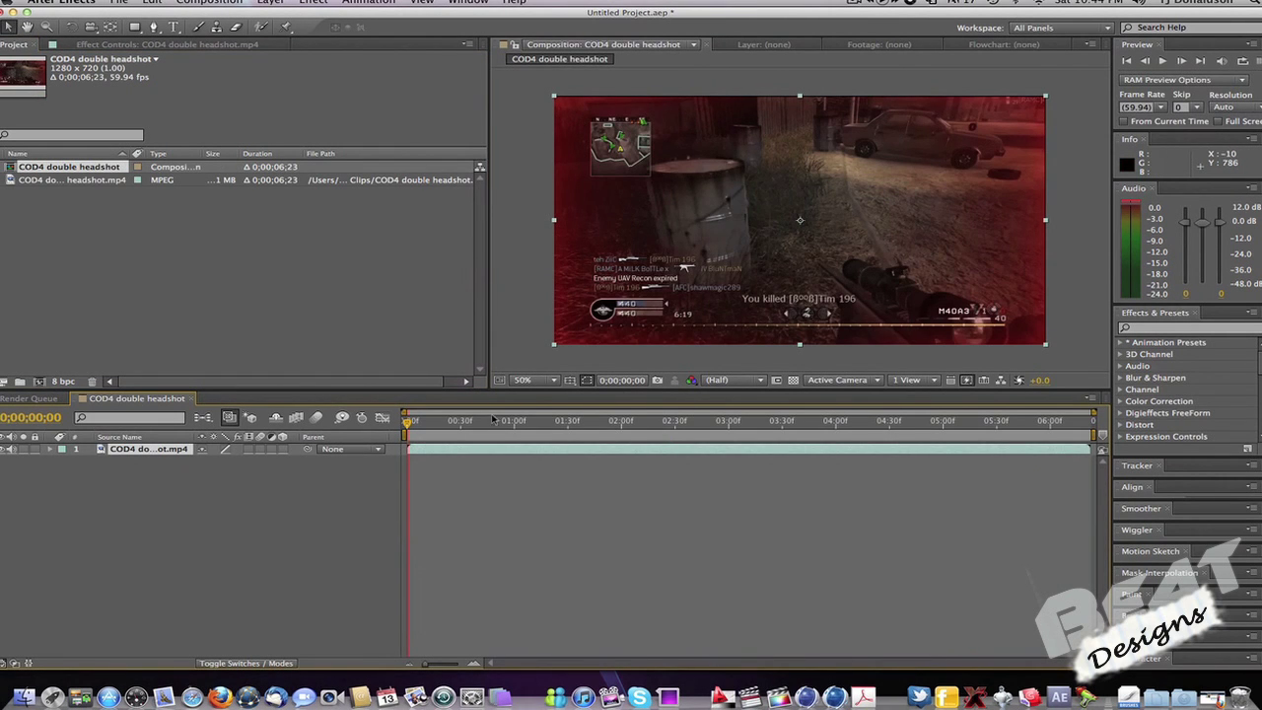
{"action": "left_click_drag", "start_coordinate": [452, 421], "coordinate": [533, 425]}
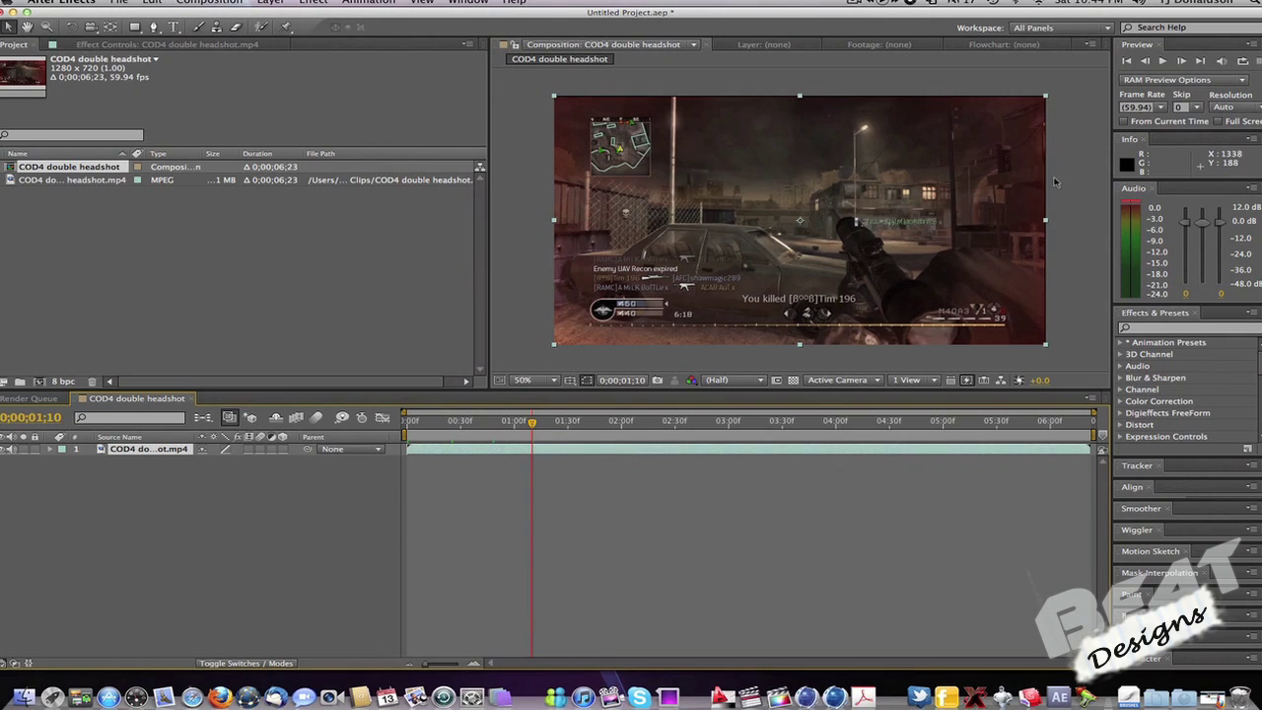
{"action": "left_click", "coordinate": [1048, 226]}
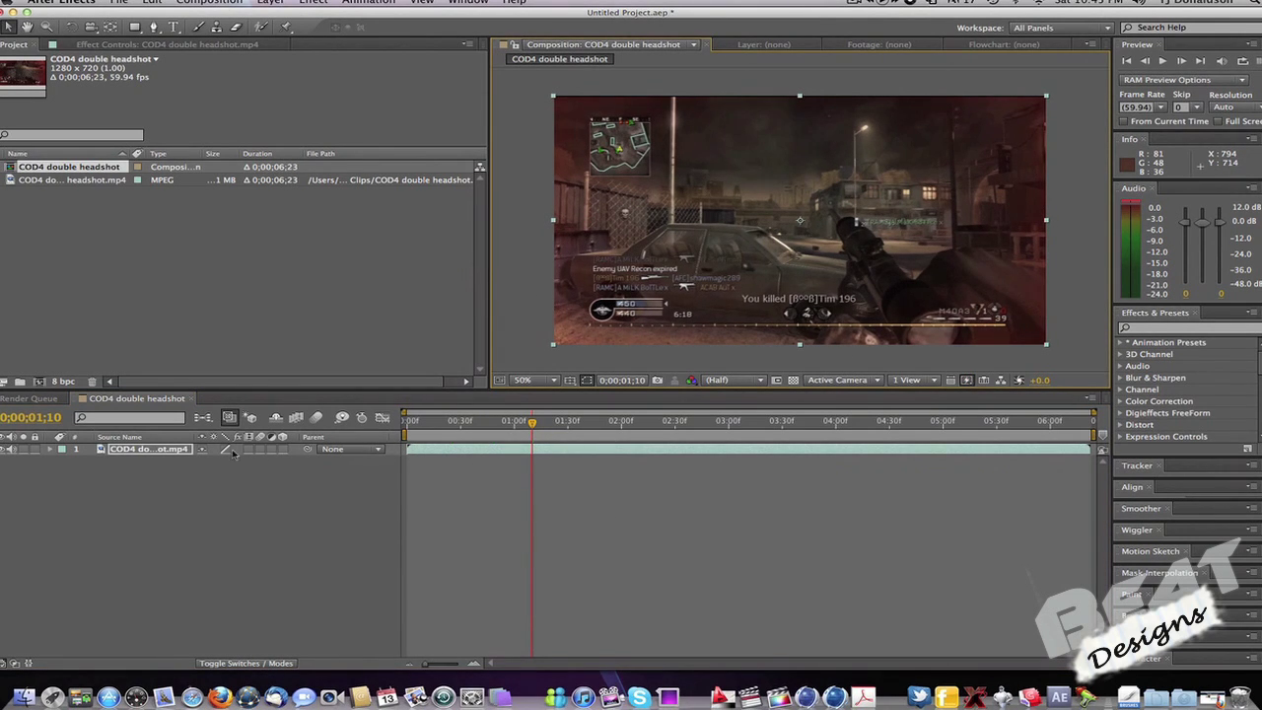
{"action": "left_click", "coordinate": [174, 450]}
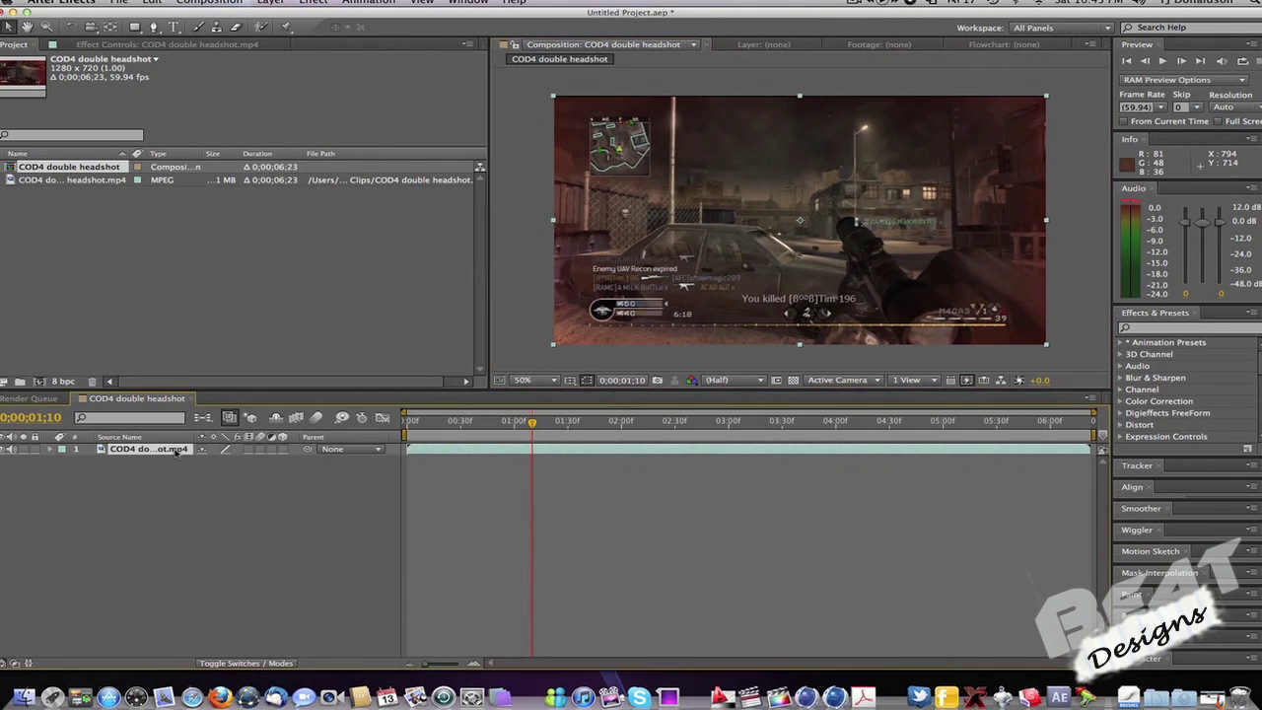
Add a Null Object layer to the composition
{"action": "left_click", "coordinate": [272, 3]}
{"action": "mouse_move", "coordinate": [278, 15]}
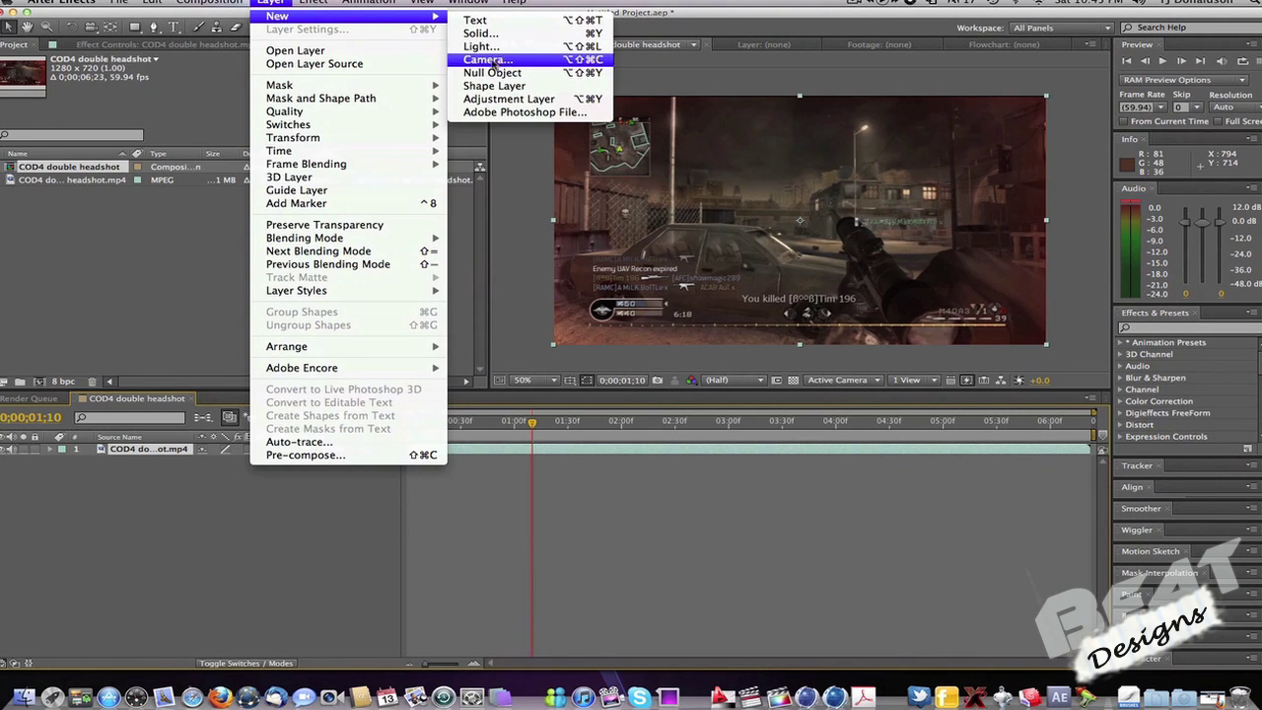
{"action": "left_click", "coordinate": [493, 78]}
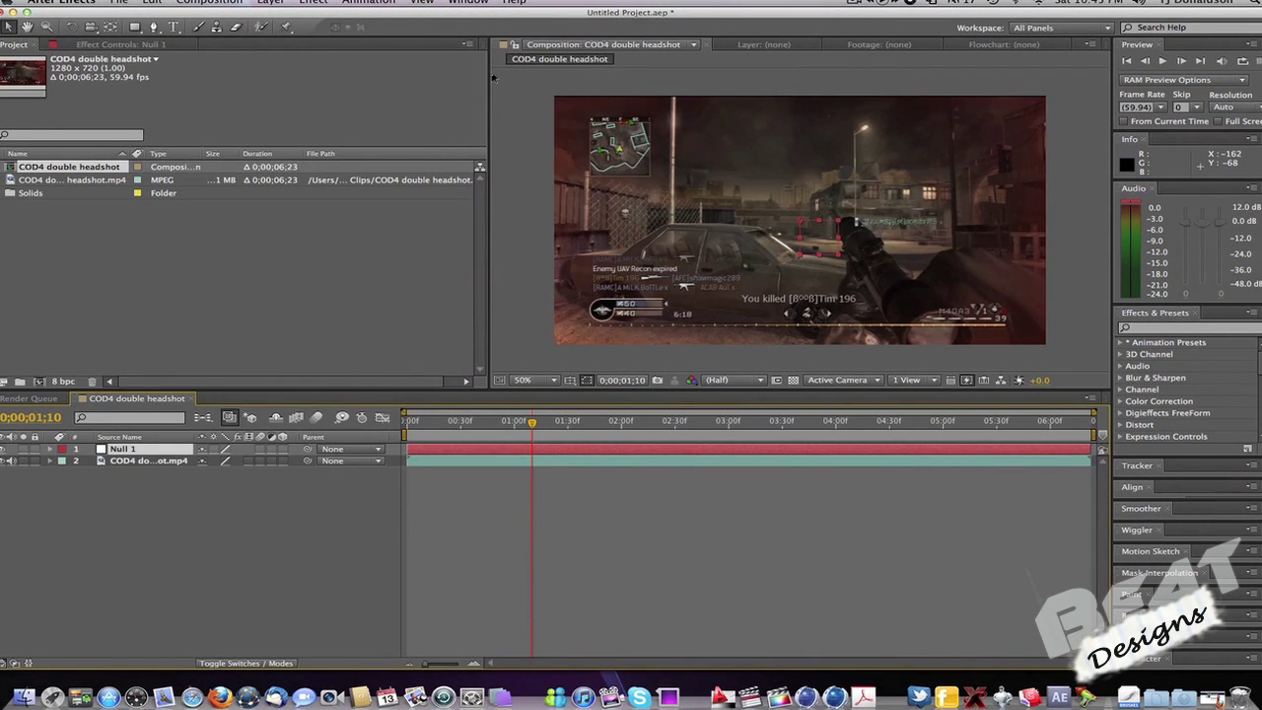
Add Camera 1 using the 50mm camera preset
{"action": "left_click", "coordinate": [279, 3]}
{"action": "mouse_move", "coordinate": [287, 17]}
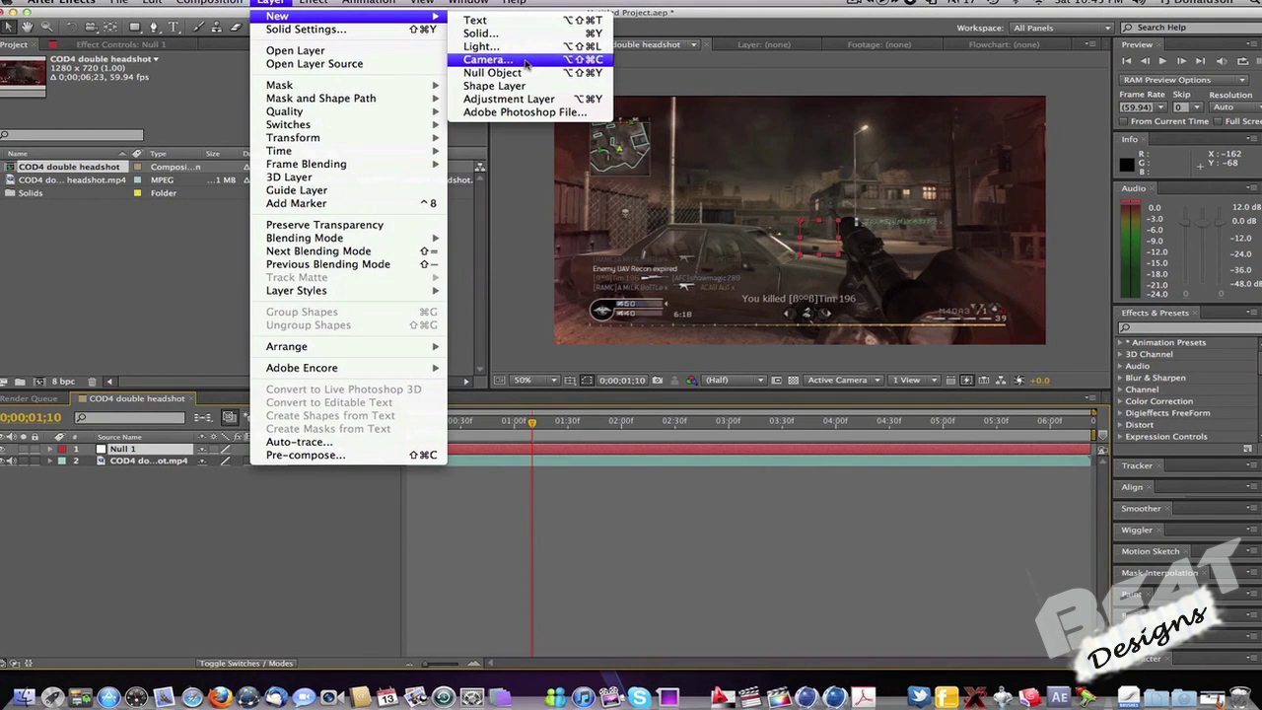
{"action": "left_click", "coordinate": [525, 61]}
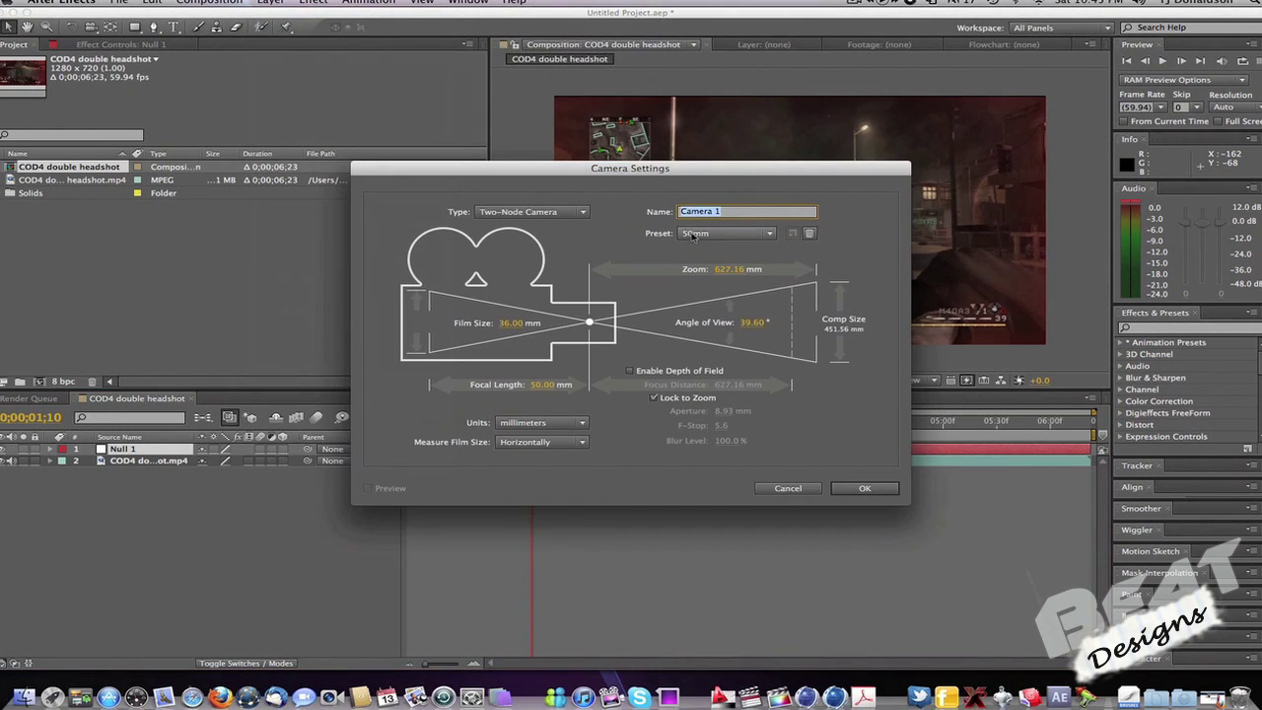
{"action": "left_click", "coordinate": [693, 234]}
{"action": "left_click", "coordinate": [730, 336]}
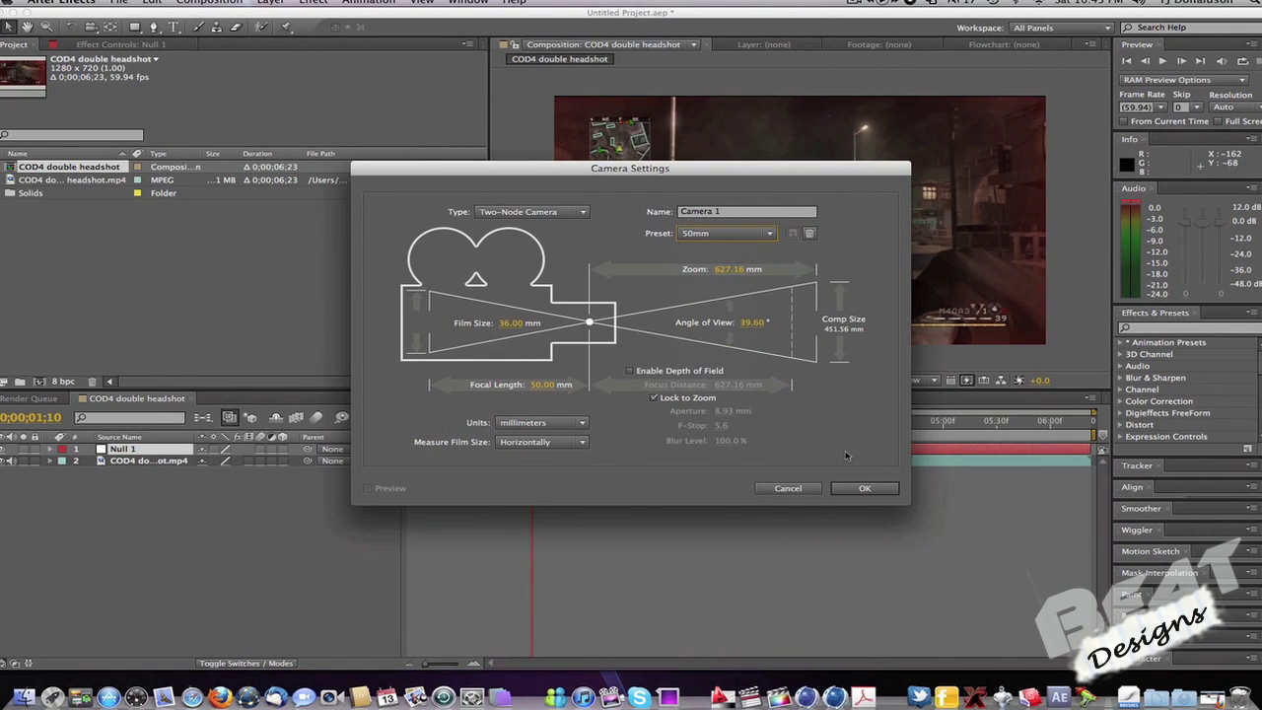
{"action": "left_click", "coordinate": [855, 486]}
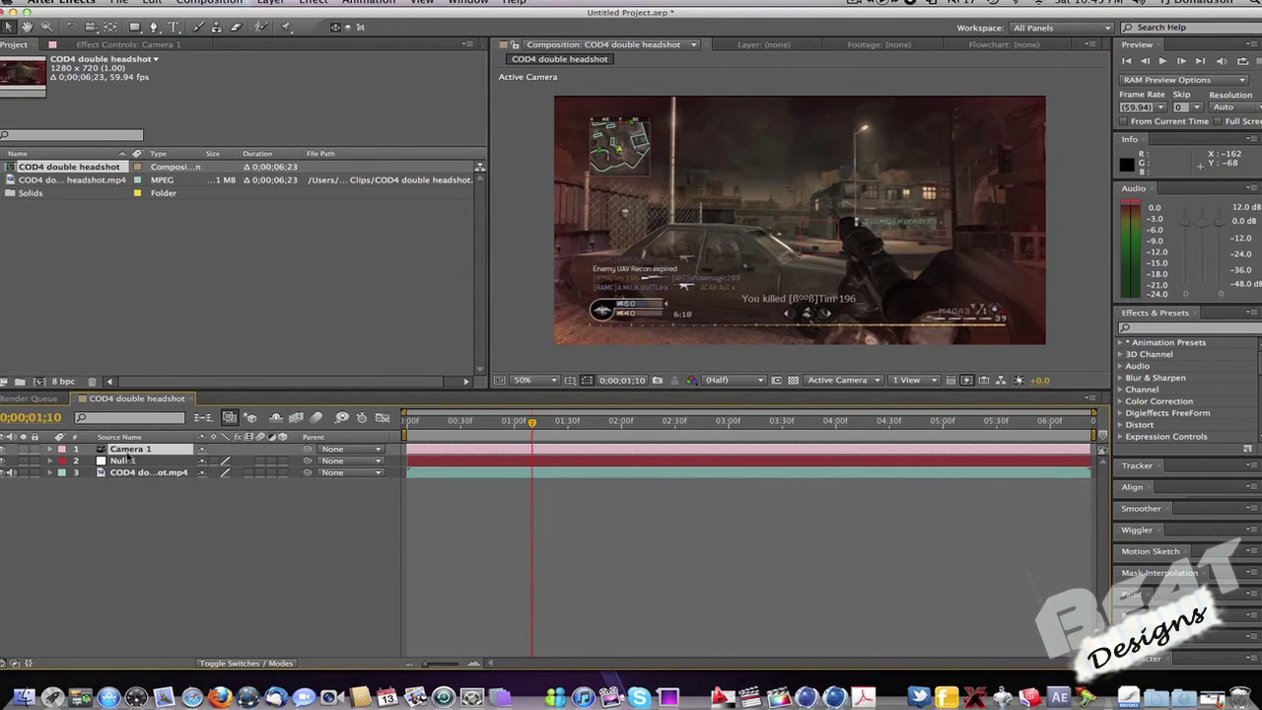
Replace Camera 1's Position expression with wiggle(5,50)
{"action": "key", "text": "alt+shift+p"}
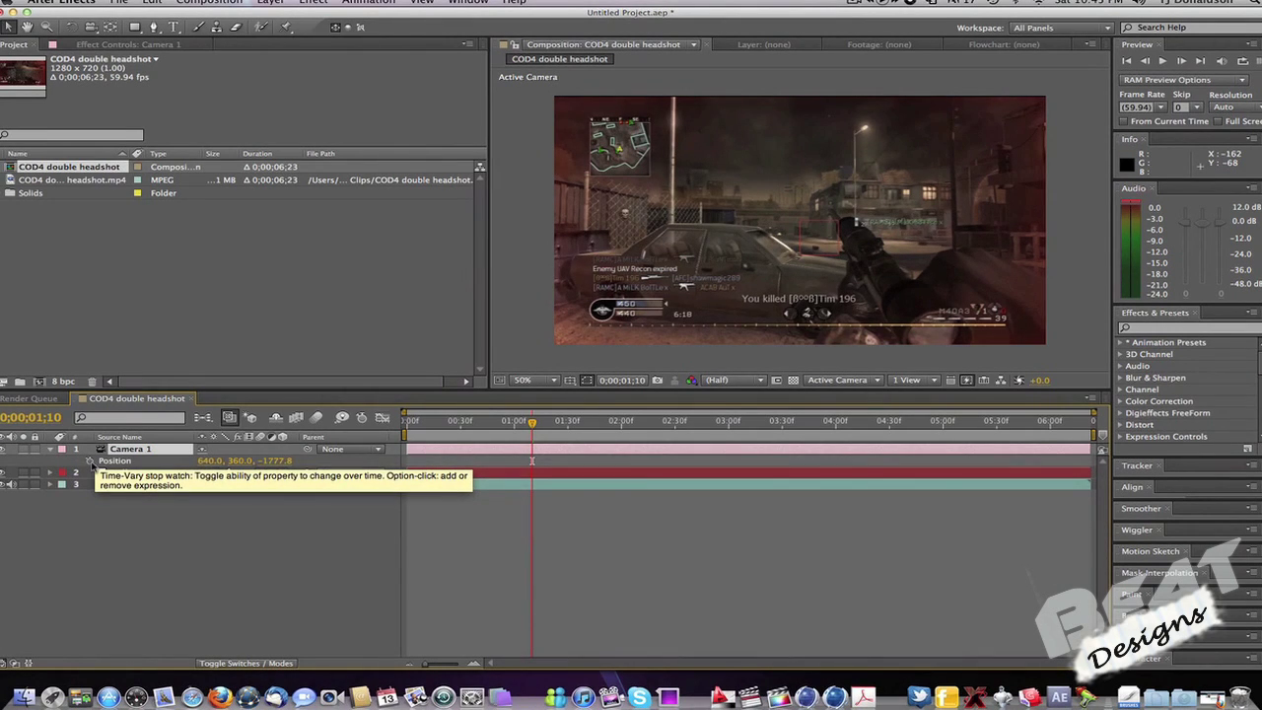
{"action": "left_click", "coordinate": [90, 462], "text": "alt"}
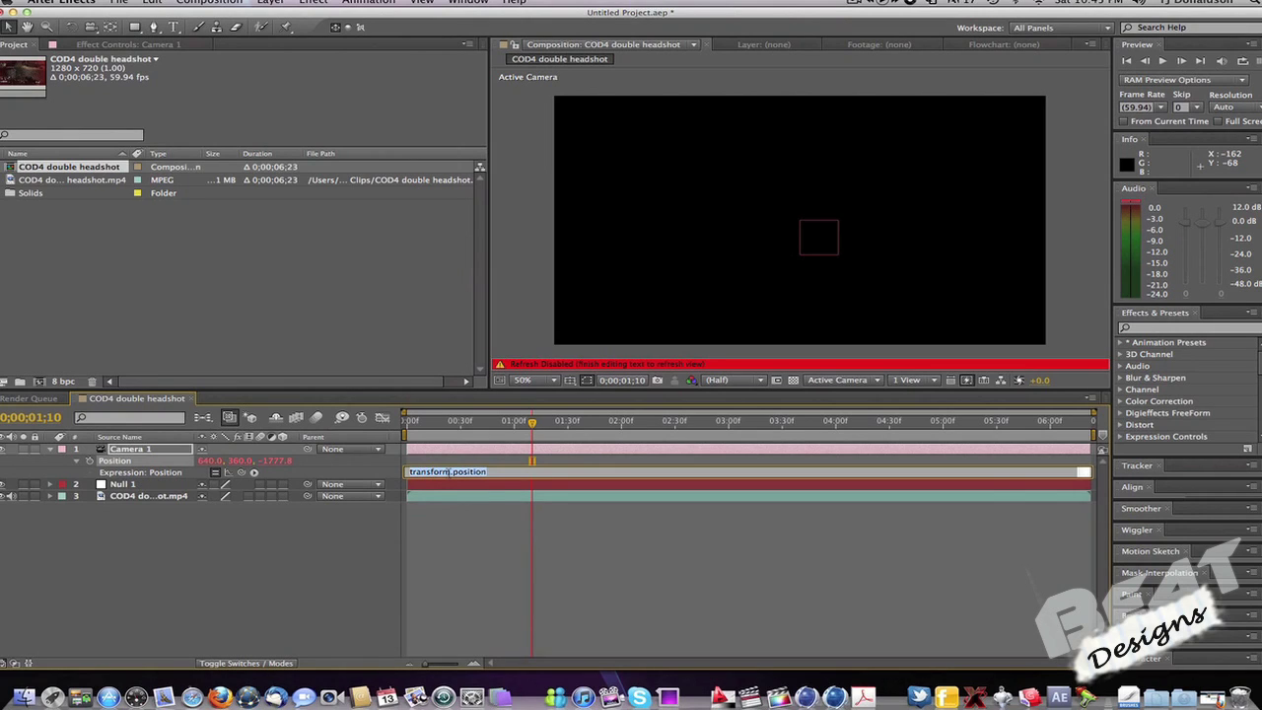
{"action": "key", "text": "BackSpace"}
{"action": "type", "text": "wiggle("}
{"action": "type", "text": "5,"}
{"action": "type", "text": "50"}
Finish the expression and parent Null 1 to Camera 1
{"action": "left_click", "coordinate": [237, 561]}
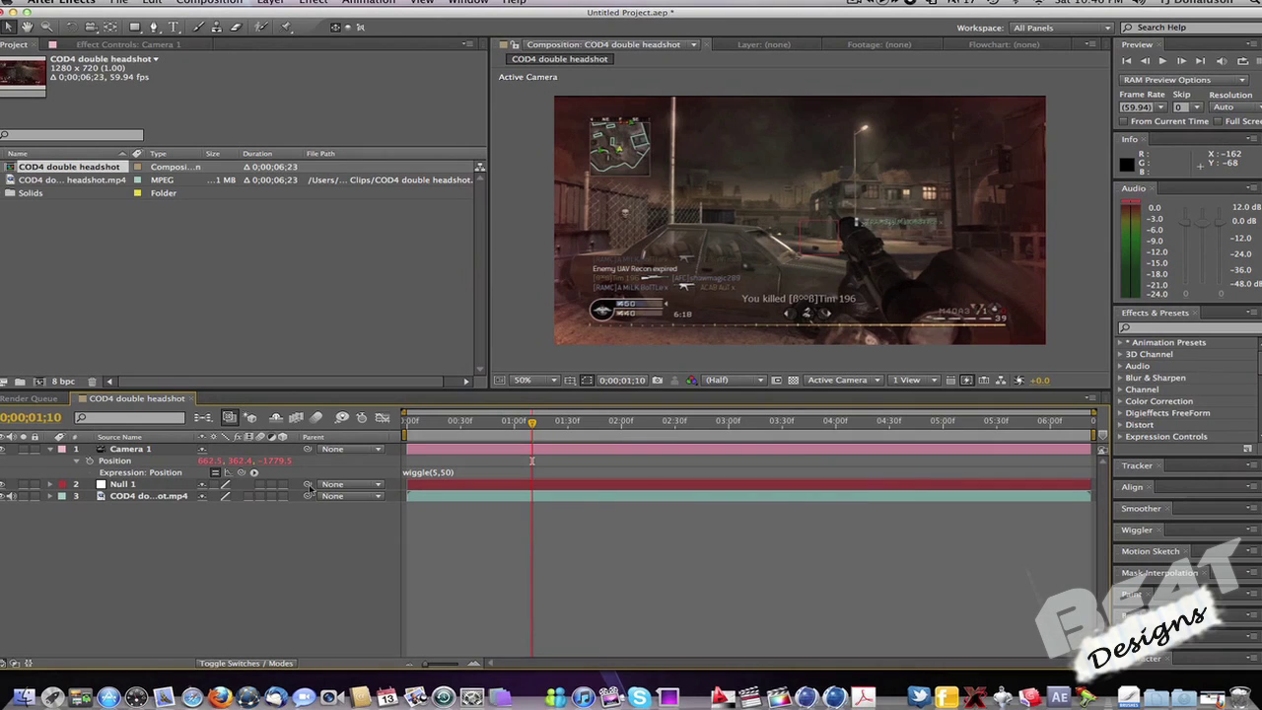
{"action": "left_click_drag", "start_coordinate": [306, 484], "coordinate": [154, 450]}
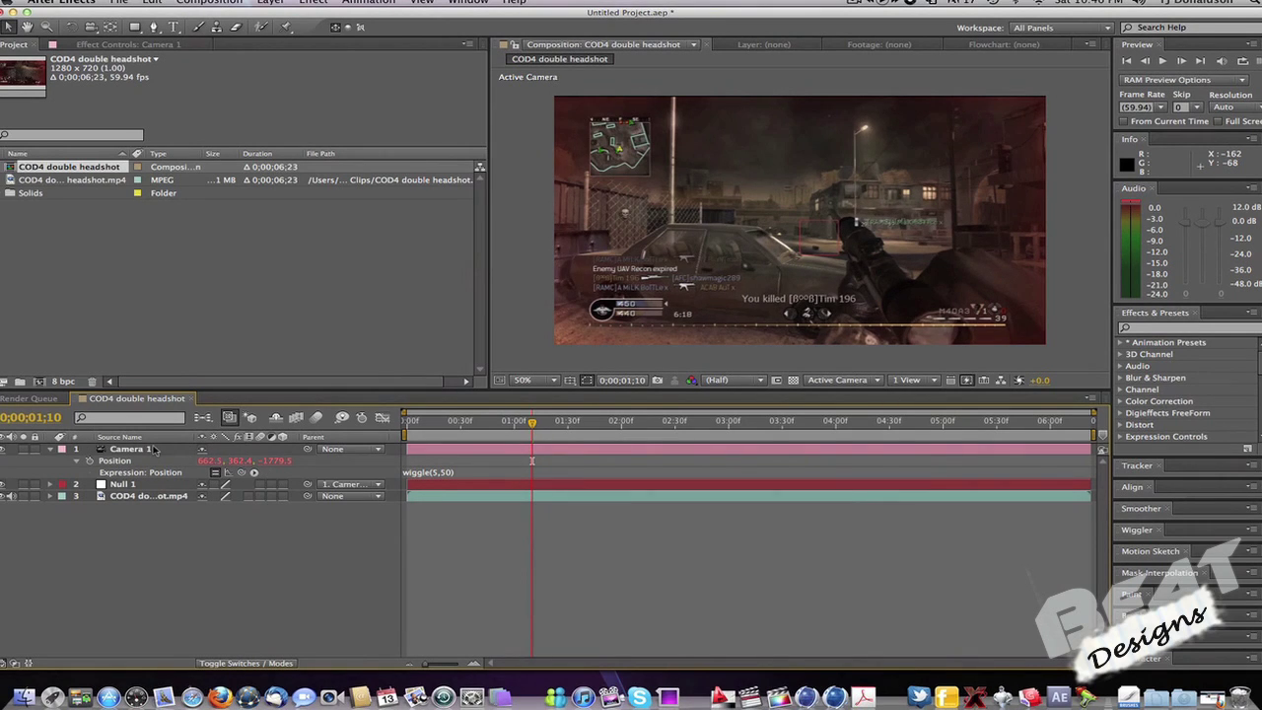
{"action": "left_click", "coordinate": [351, 485]}
{"action": "left_click", "coordinate": [355, 520]}
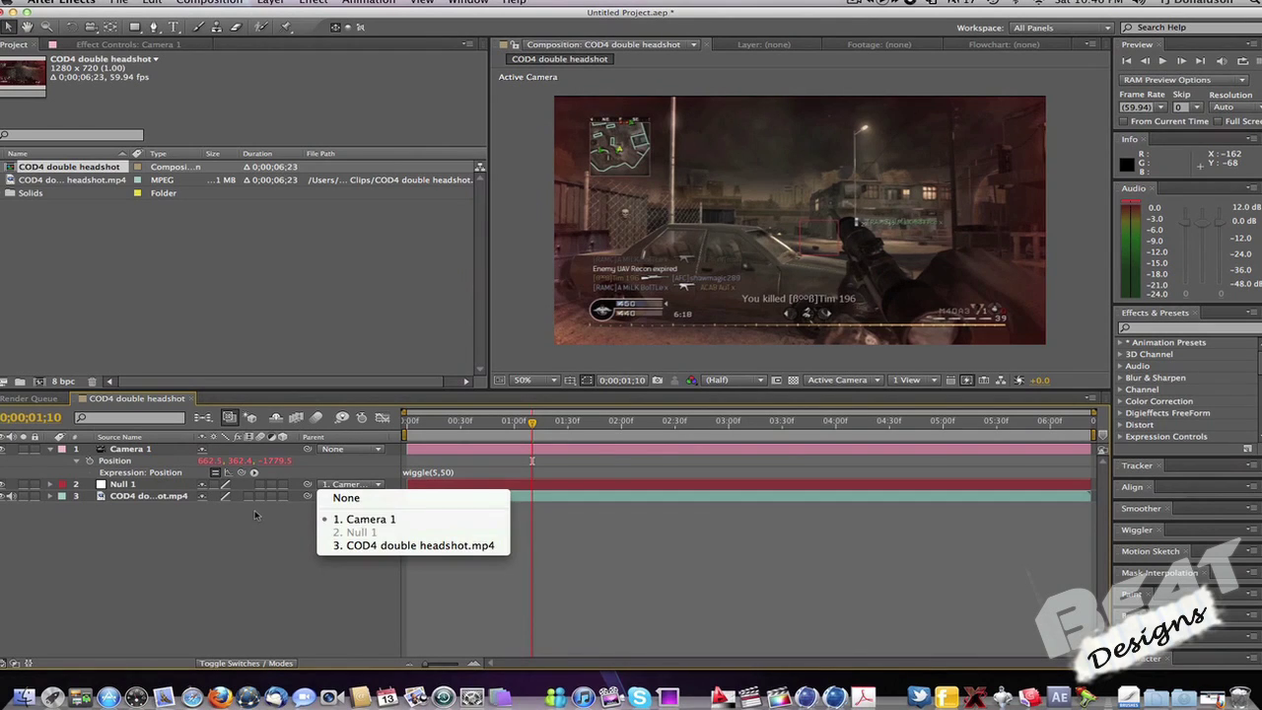
Parent the COD4 gameplay clip layer to Null 1
{"action": "left_click", "coordinate": [181, 498]}
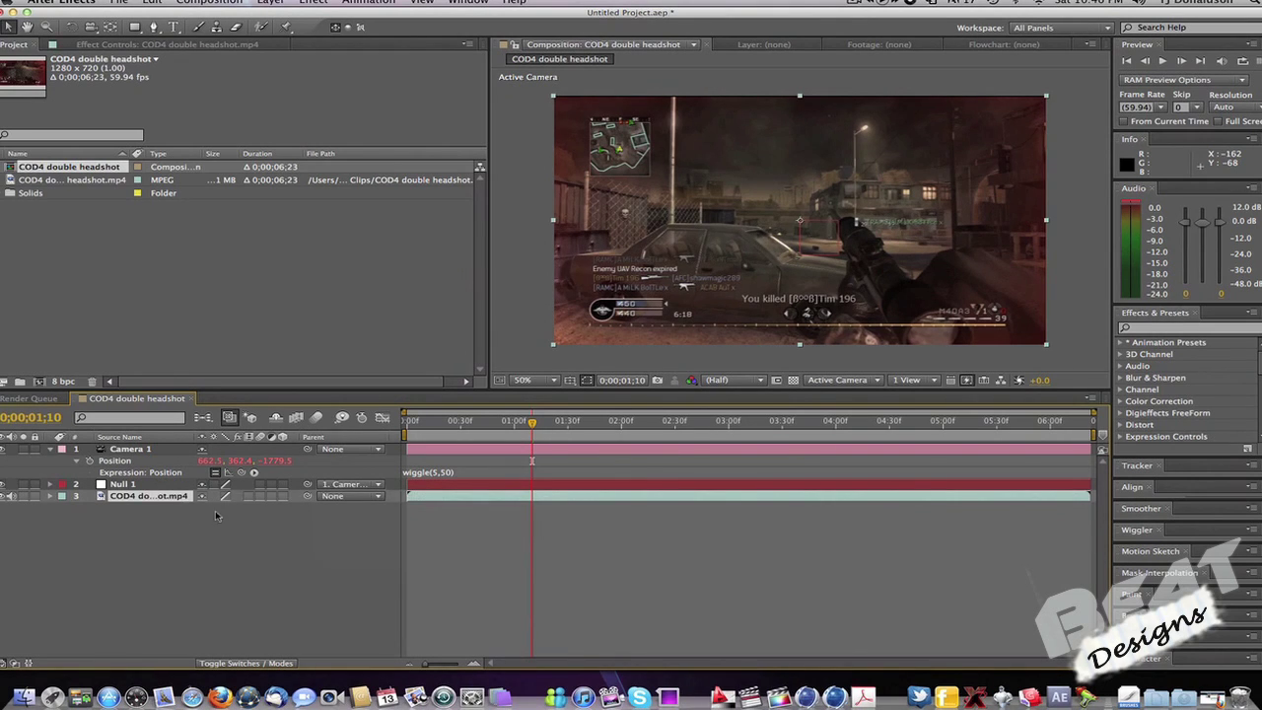
{"action": "left_click_drag", "start_coordinate": [306, 496], "coordinate": [126, 482]}
{"action": "left_click", "coordinate": [158, 534]}
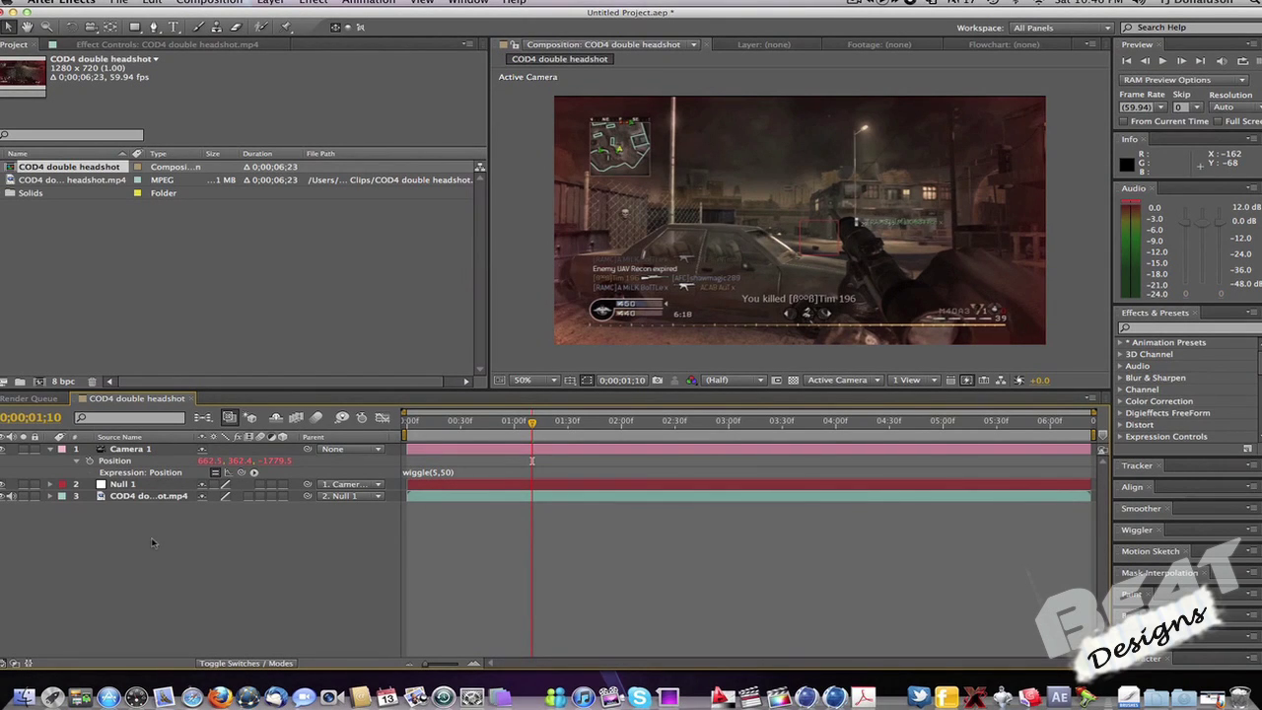
Scale the COD4 clip up past the frame edges, checking frames 6 through 22 stay covered
{"action": "left_click", "coordinate": [430, 426]}
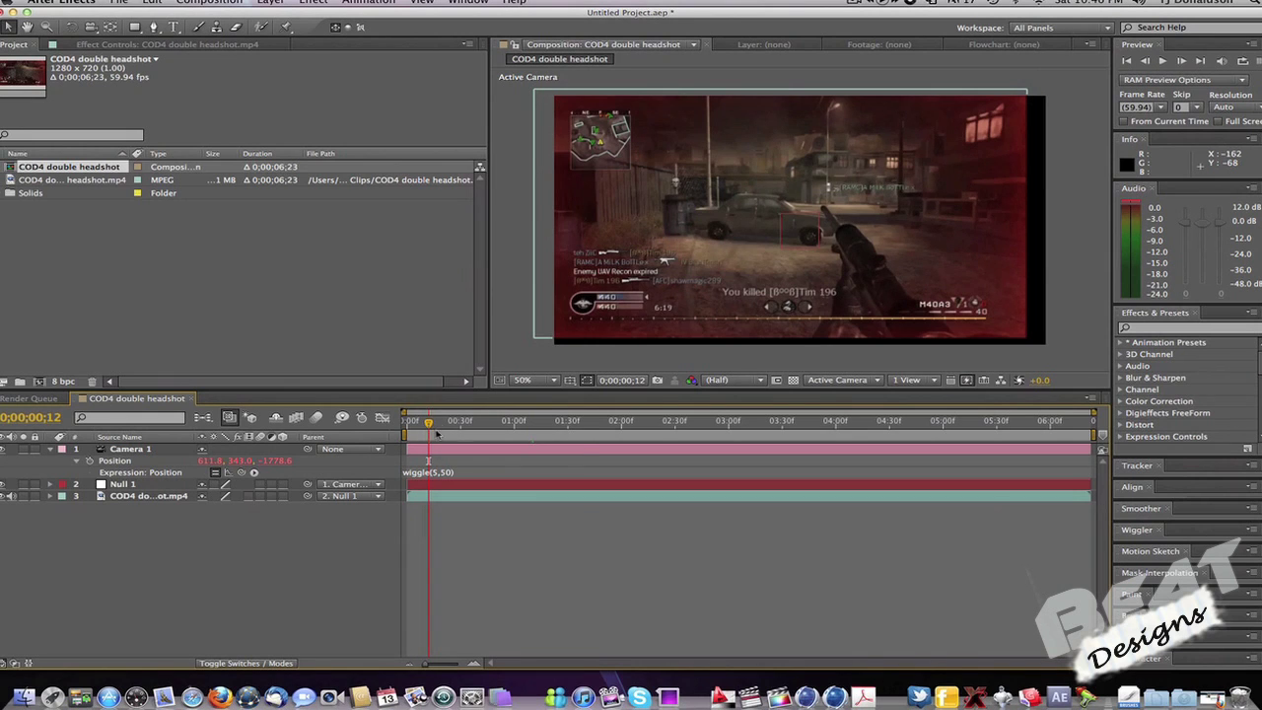
{"action": "left_click", "coordinate": [433, 424]}
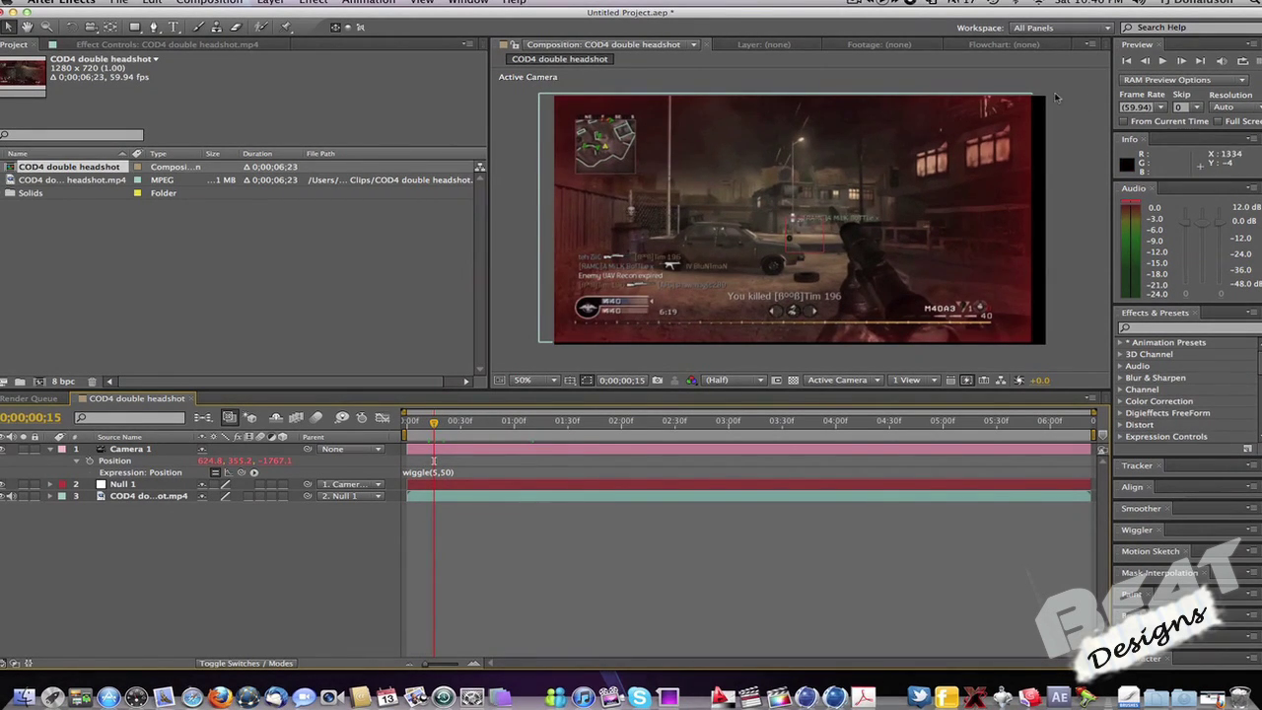
{"action": "left_click", "coordinate": [791, 264]}
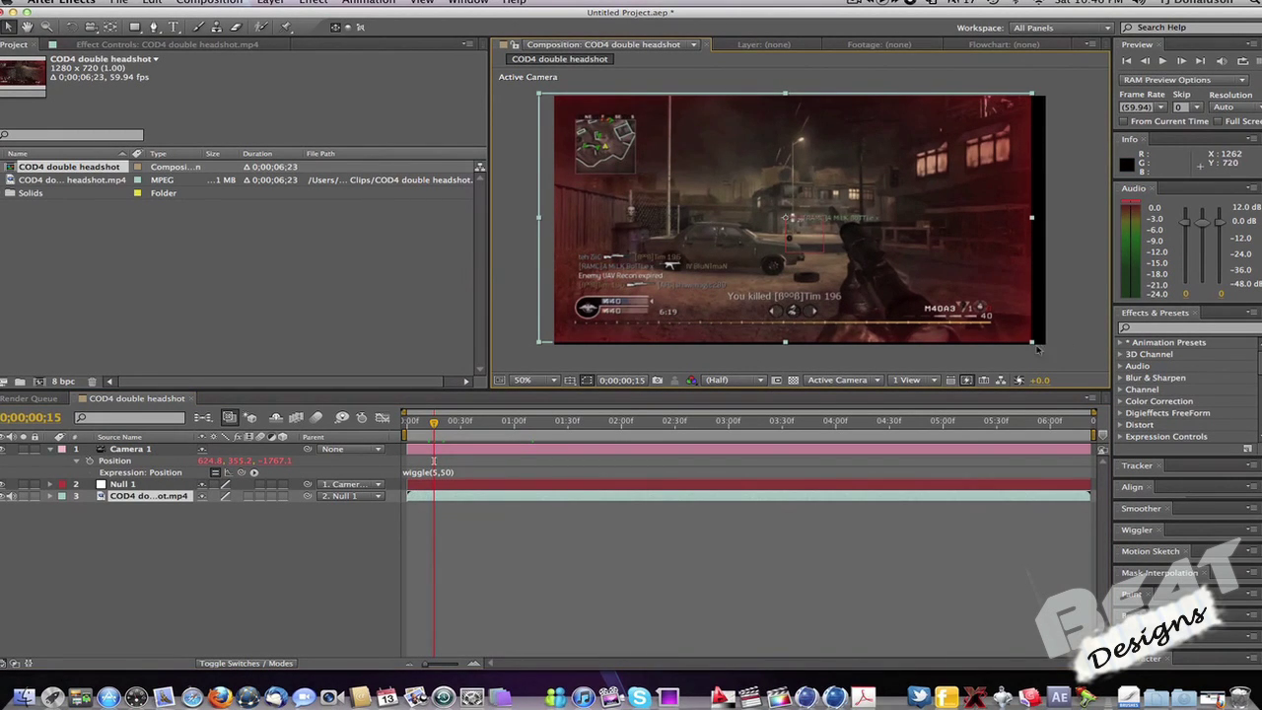
{"action": "left_click_drag", "start_coordinate": [1032, 343], "coordinate": [1067, 363]}
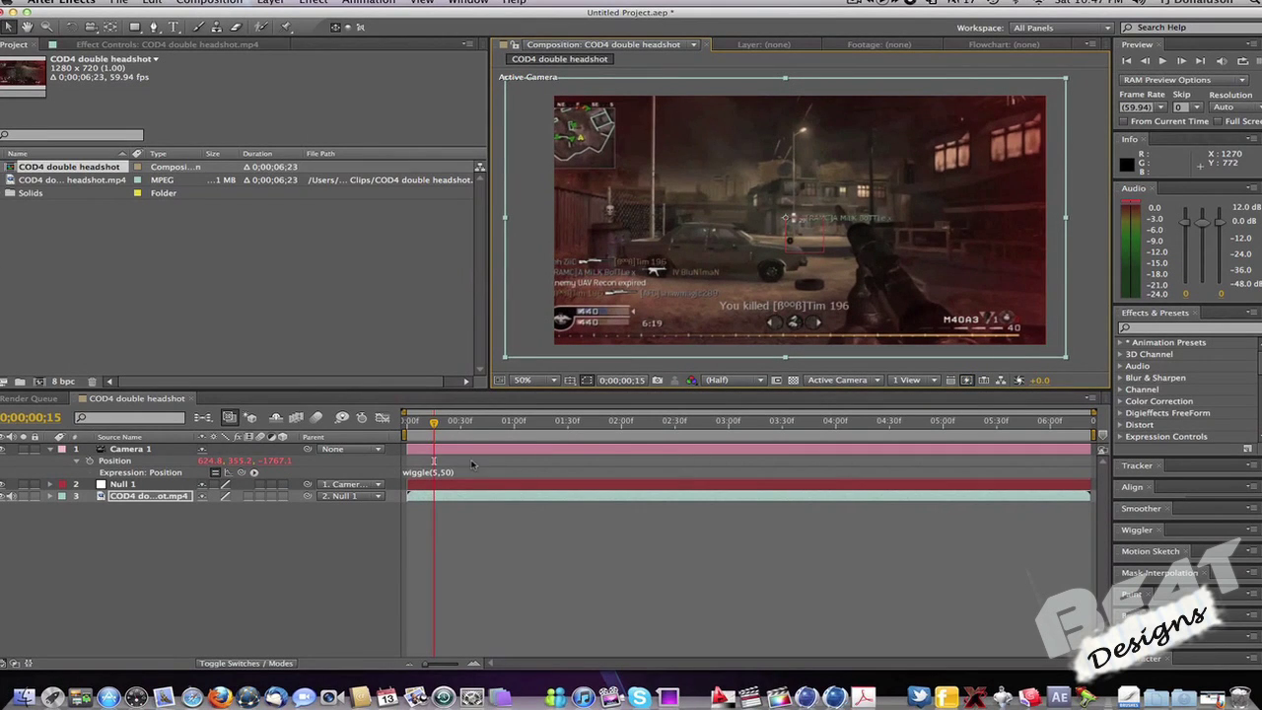
{"action": "left_click", "coordinate": [419, 423]}
{"action": "mouse_move", "coordinate": [418, 423]}
{"action": "left_mouse_down"}
{"action": "mouse_move", "coordinate": [498, 431]}
{"action": "mouse_move", "coordinate": [431, 434]}
{"action": "left_mouse_up"}
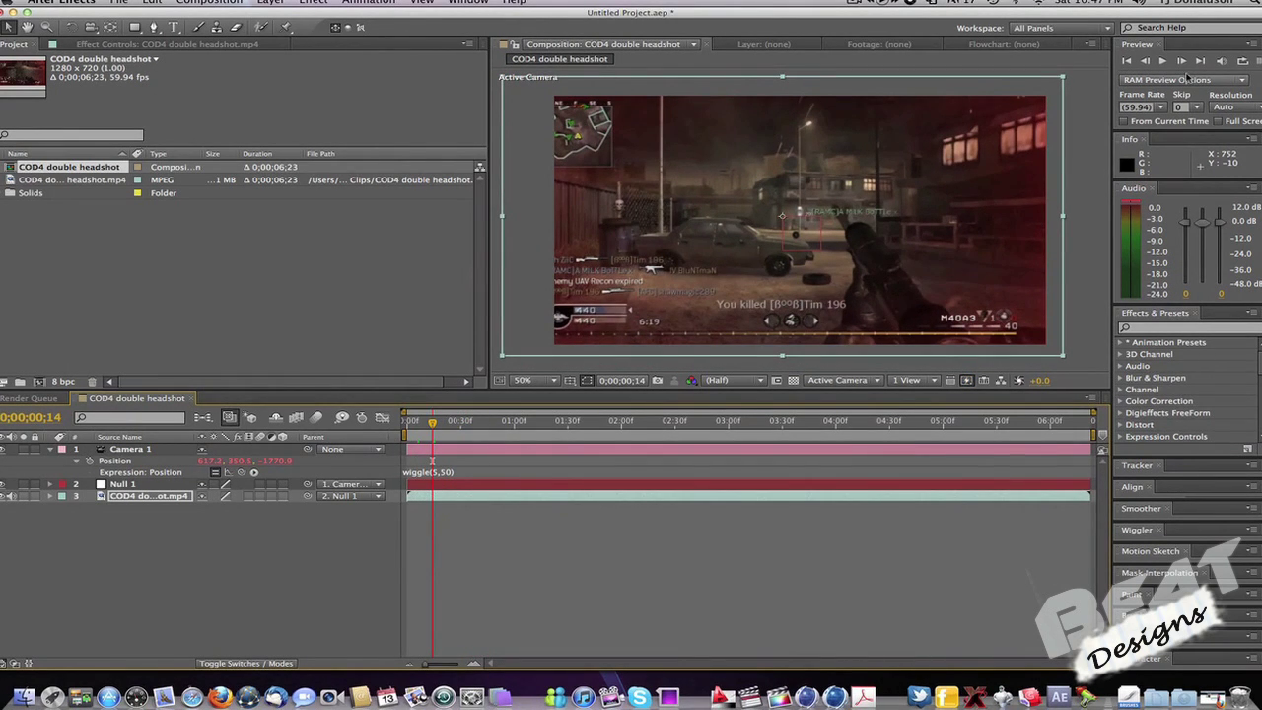
Run a RAM Preview of the composition past one second, then stop it
{"action": "left_click", "coordinate": [1256, 60]}
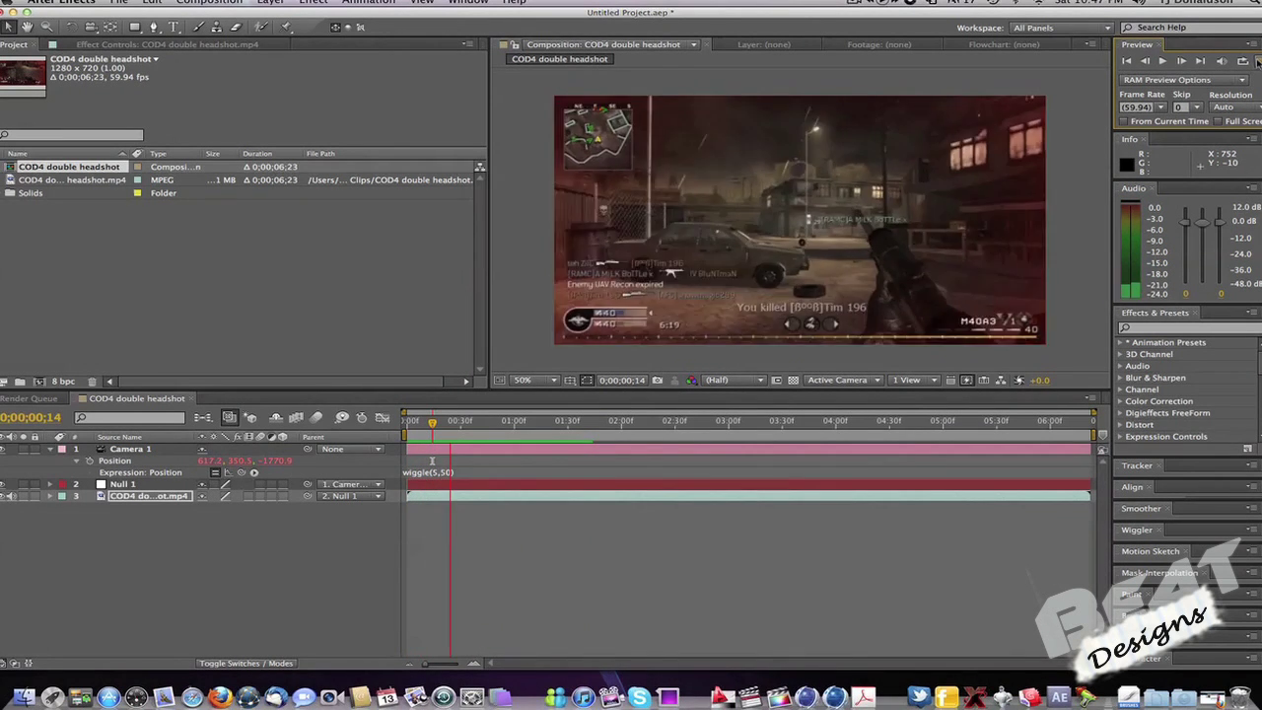
{"action": "key", "text": "space"}
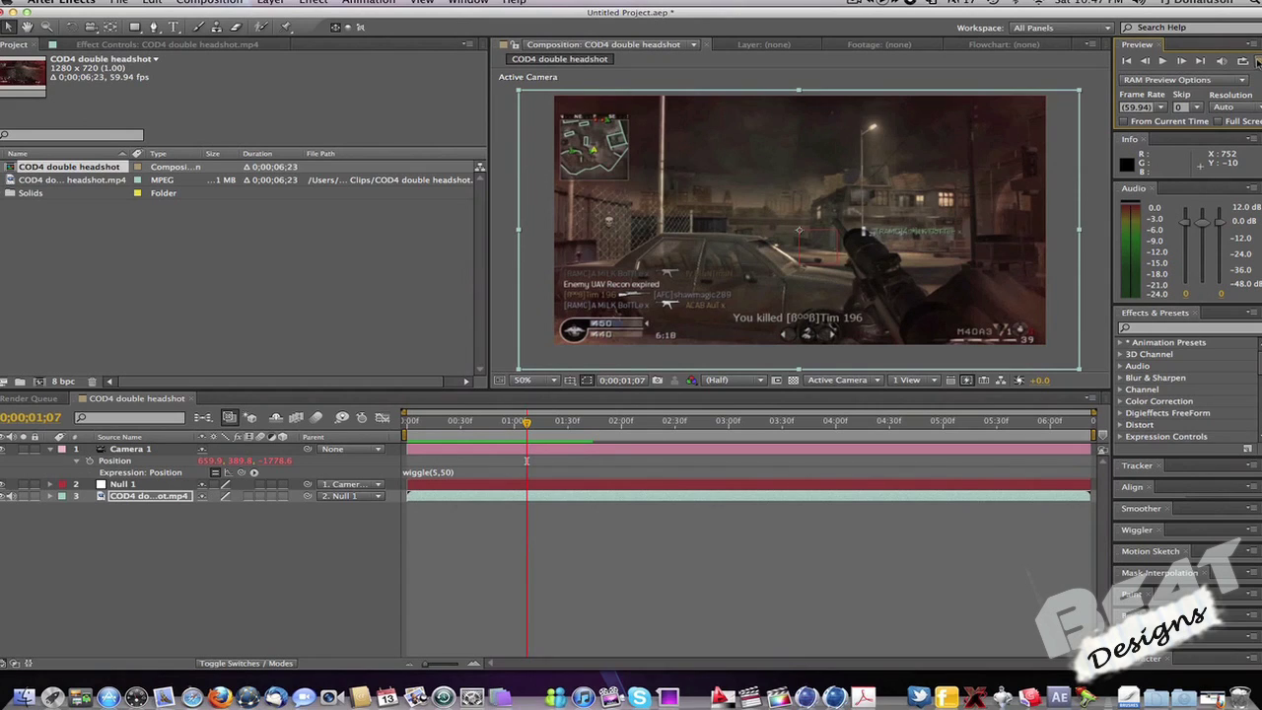